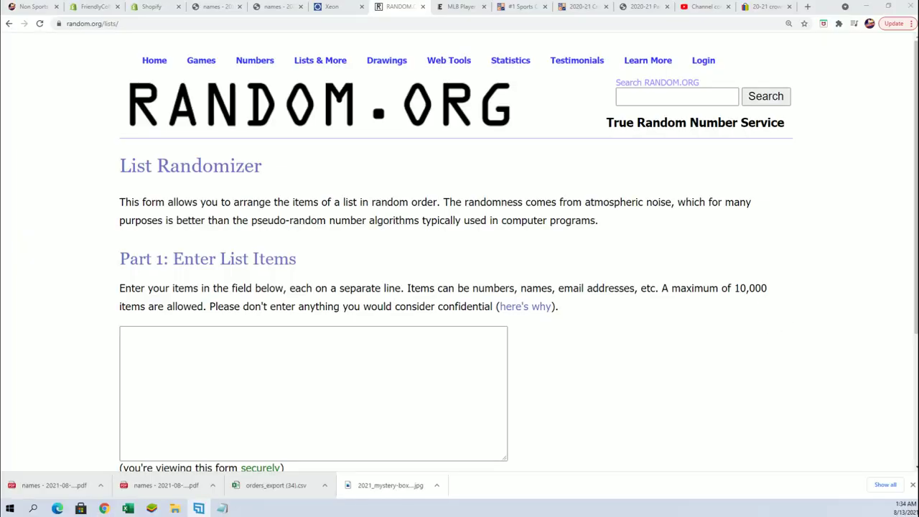
Copy the ten owner names from Notepad into the List Randomizer box
click(222, 508)
drag(732, 97, 651, 97)
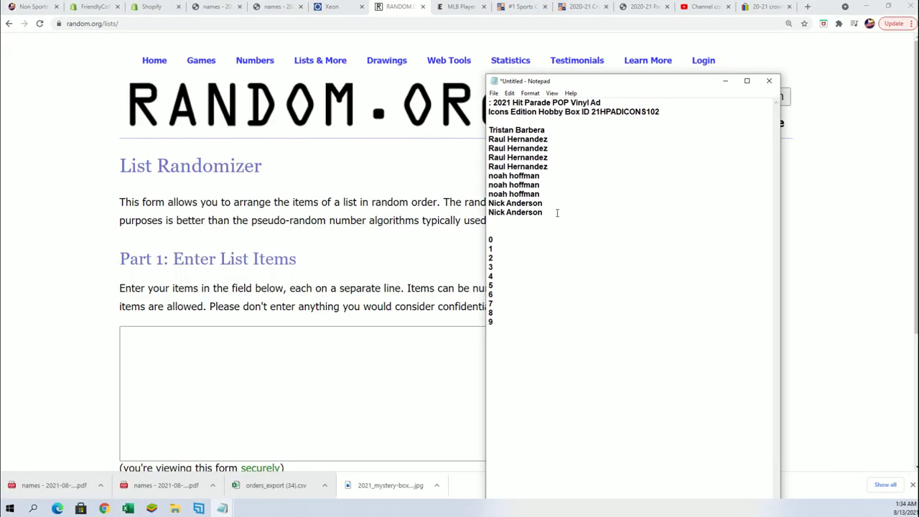
drag(543, 212, 473, 132)
right_click(517, 141)
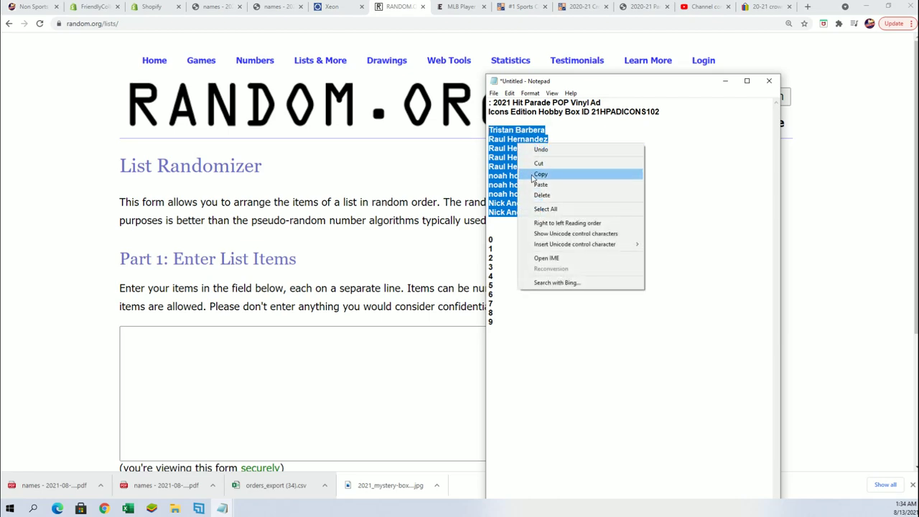
click(536, 175)
click(154, 359)
right_click(144, 349)
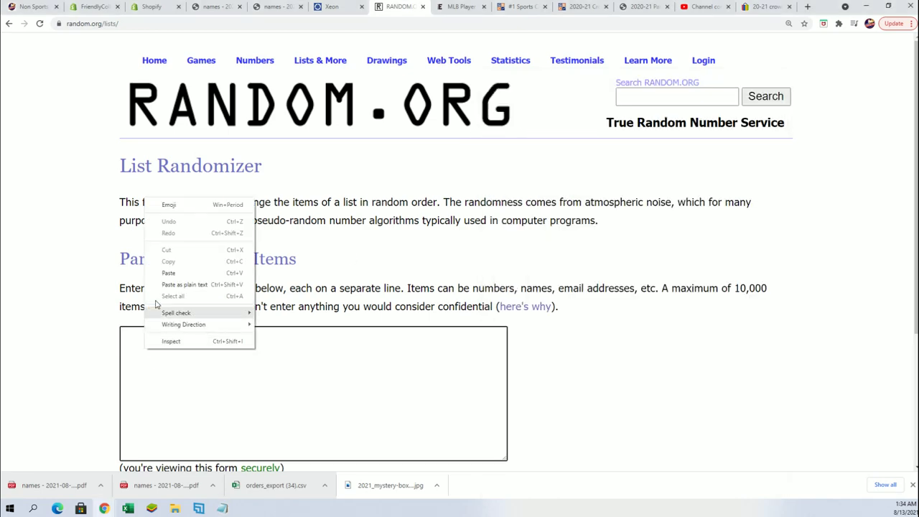
click(165, 275)
Randomize the names, then reshuffle them with Again! for seven shuffles in total
scroll(613, 343, down, 3)
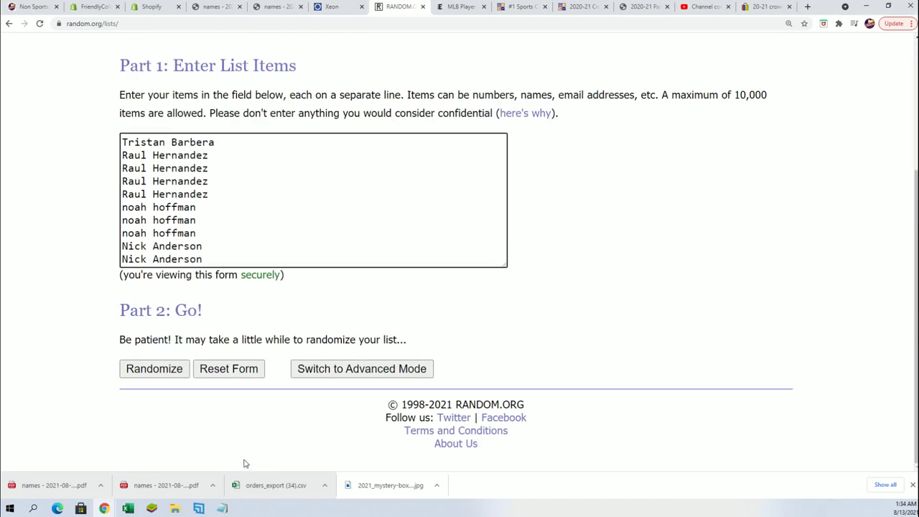
click(154, 368)
scroll(135, 373, down, 2)
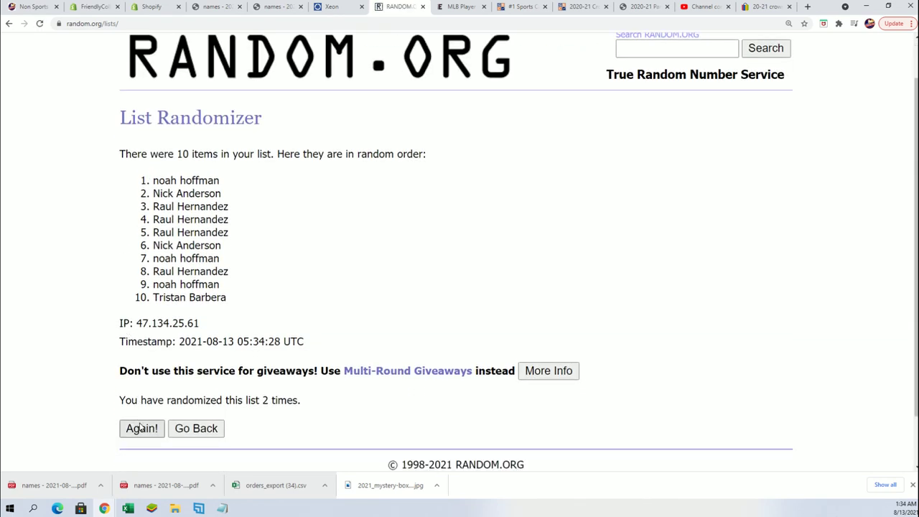
click(141, 428)
scroll(166, 393, down, 2)
click(144, 370)
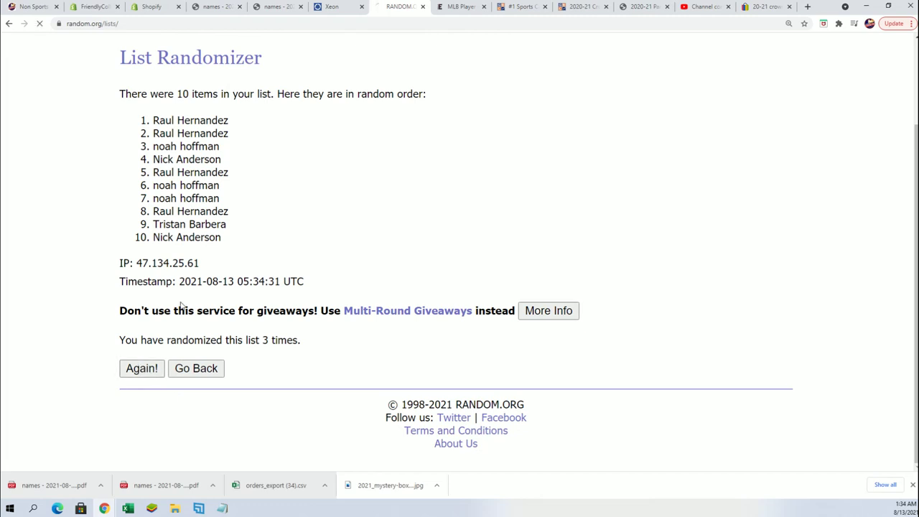
scroll(164, 334, down, 2)
click(133, 370)
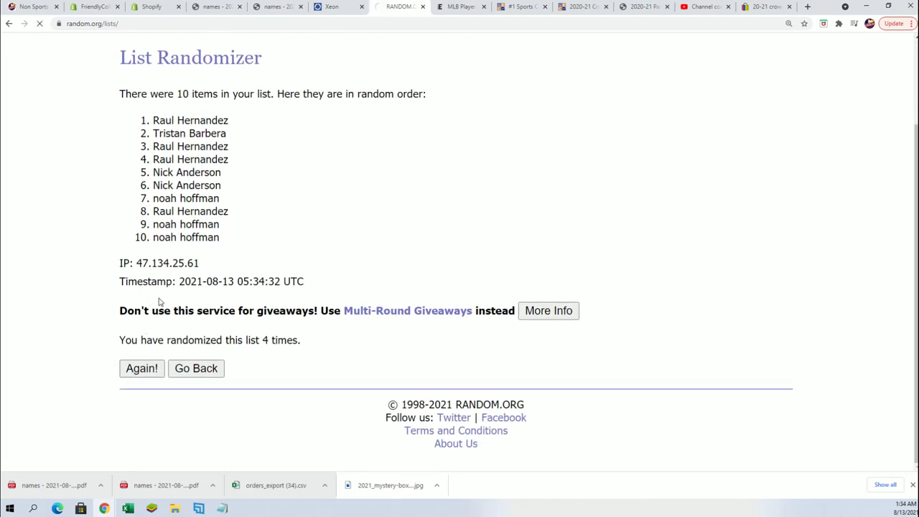
click(137, 369)
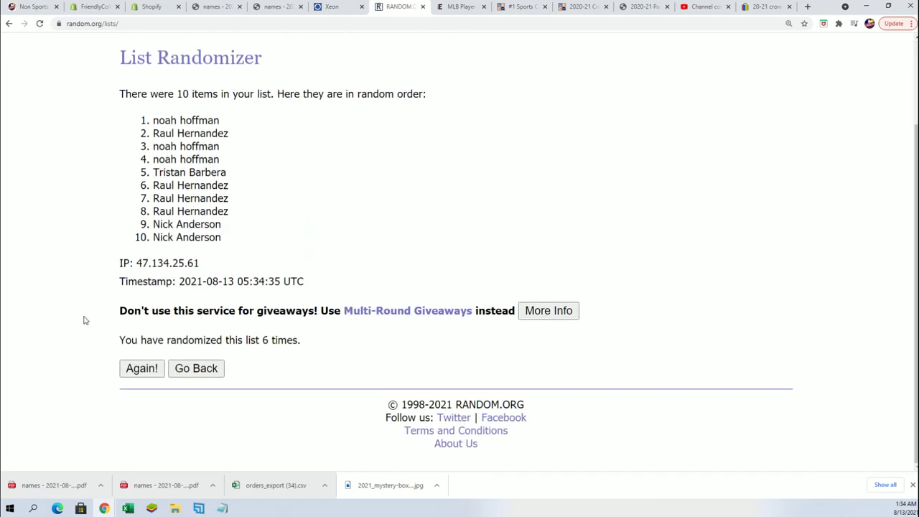
click(136, 367)
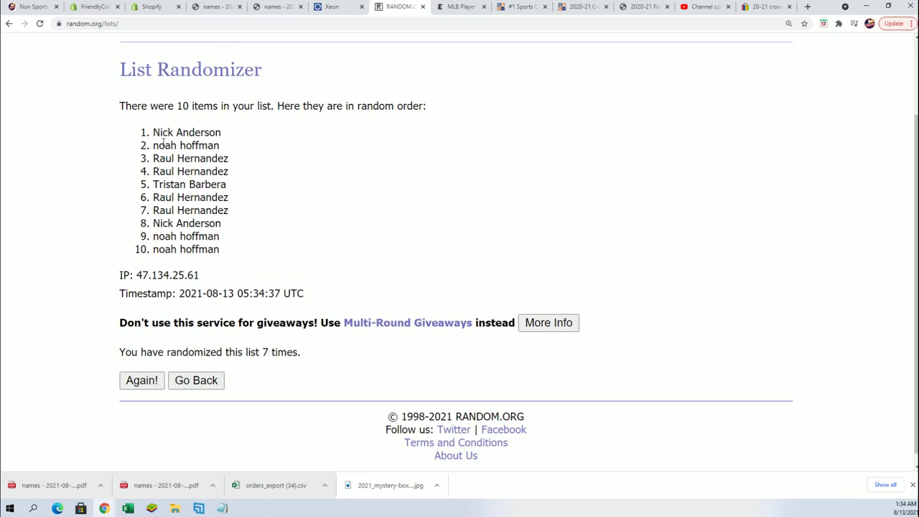
Copy the ten shuffled names and switch to the spreadsheet
drag(152, 132, 224, 253)
right_click(190, 212)
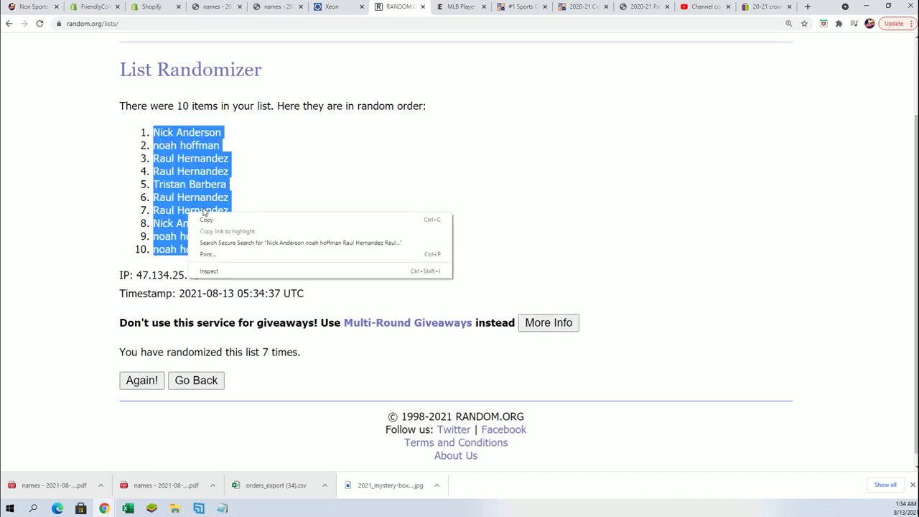
click(202, 219)
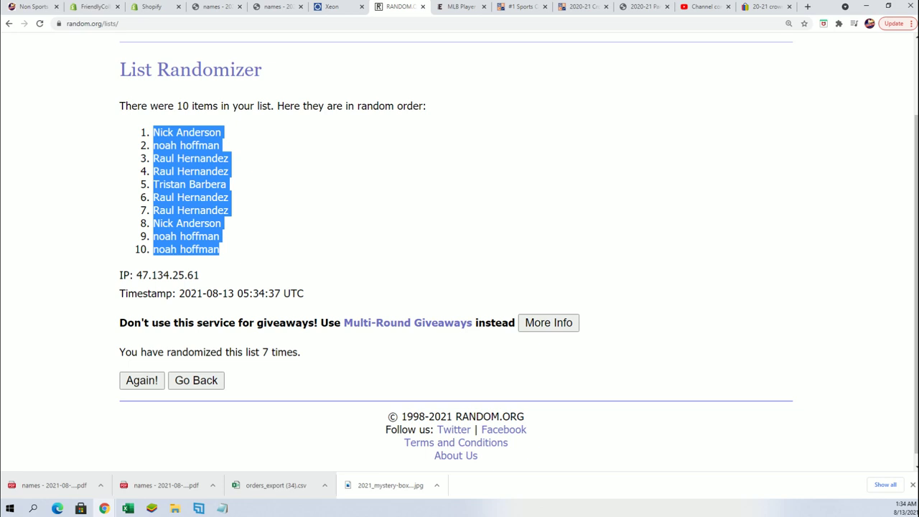
key(alt+Tab)
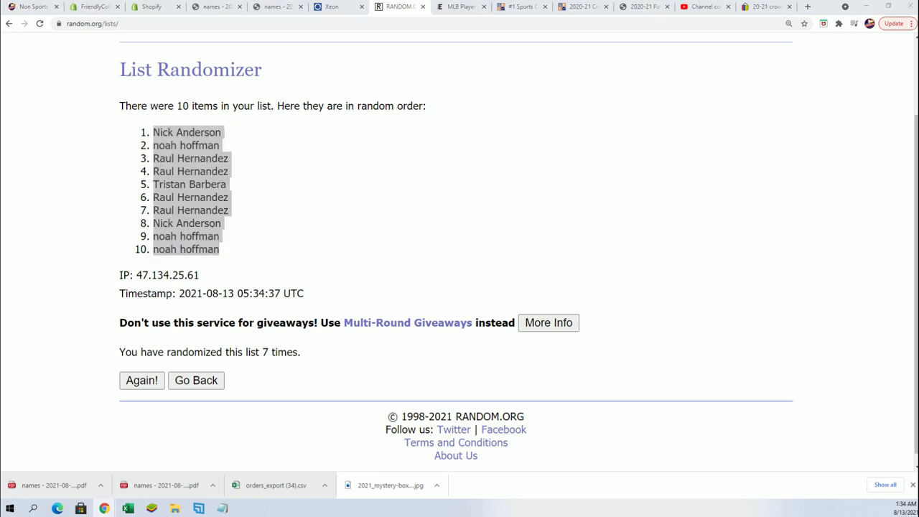
Paste Special the shuffled names as Text into A2:A11, then select B2 in the #s column
click(501, 145)
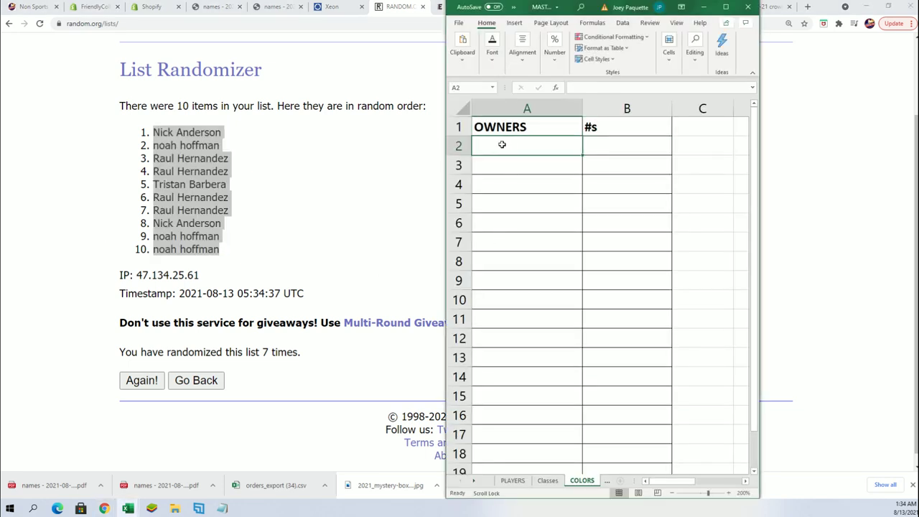
right_click(502, 144)
click(535, 205)
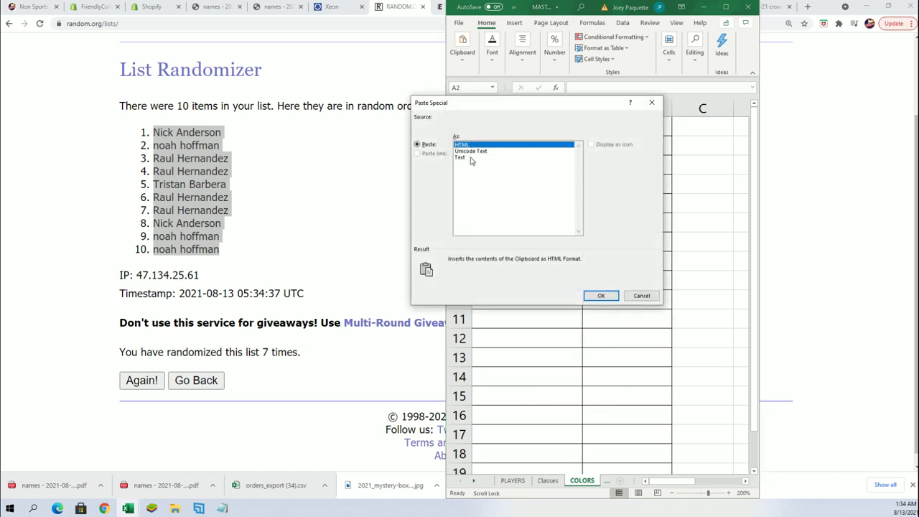
click(464, 159)
click(601, 295)
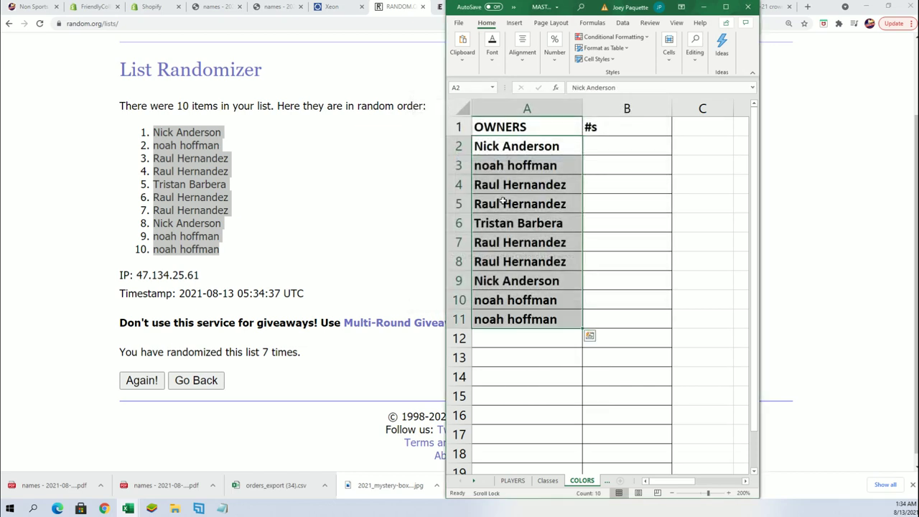
click(615, 155)
scroll(271, 214, up, 2)
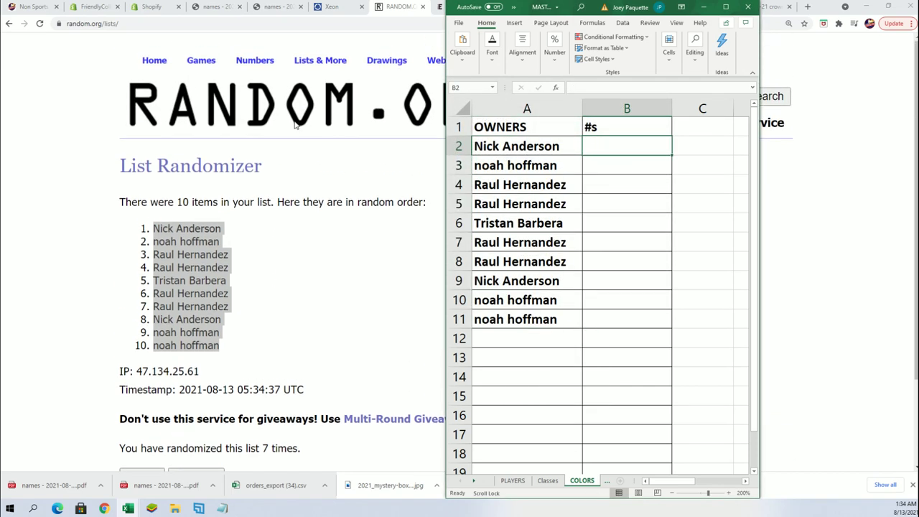
Copy digits 0–9 from Notepad into a fresh List Randomizer form
click(127, 508)
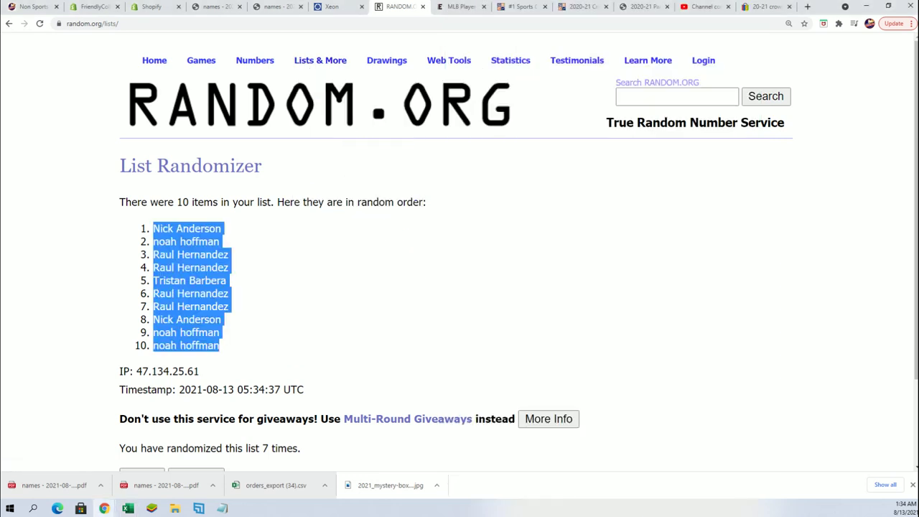
click(221, 507)
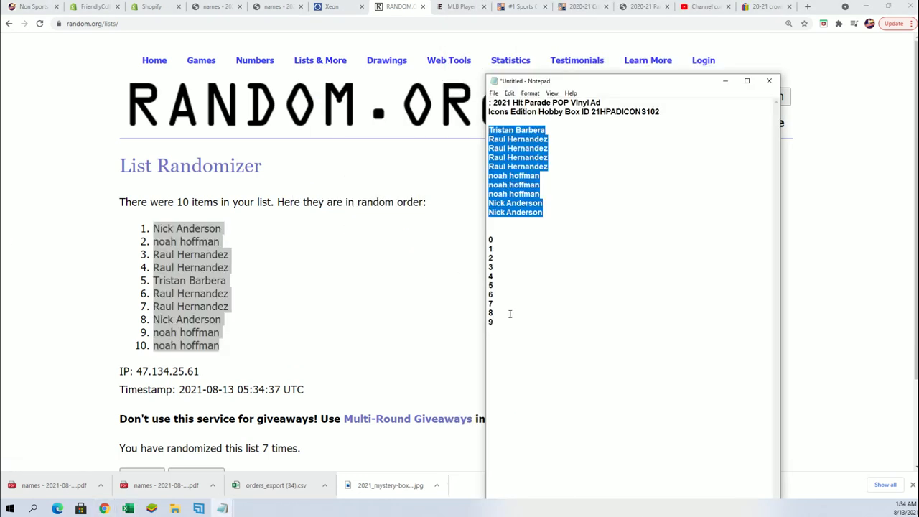
click(489, 321)
key(shift+Up)
key(shift+Up)
key(shift+Up)
key(shift+Up)
key(shift+Up)
key(shift+Up)
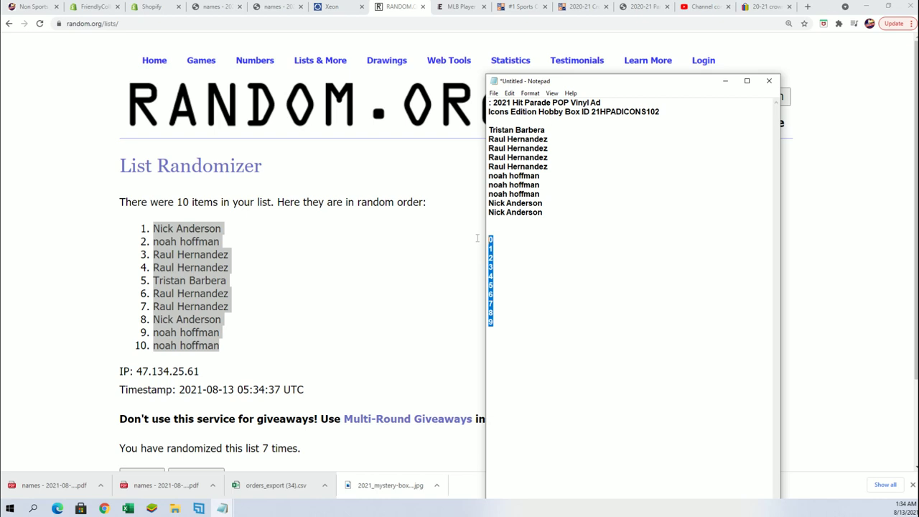
key(shift+F10)
click(518, 277)
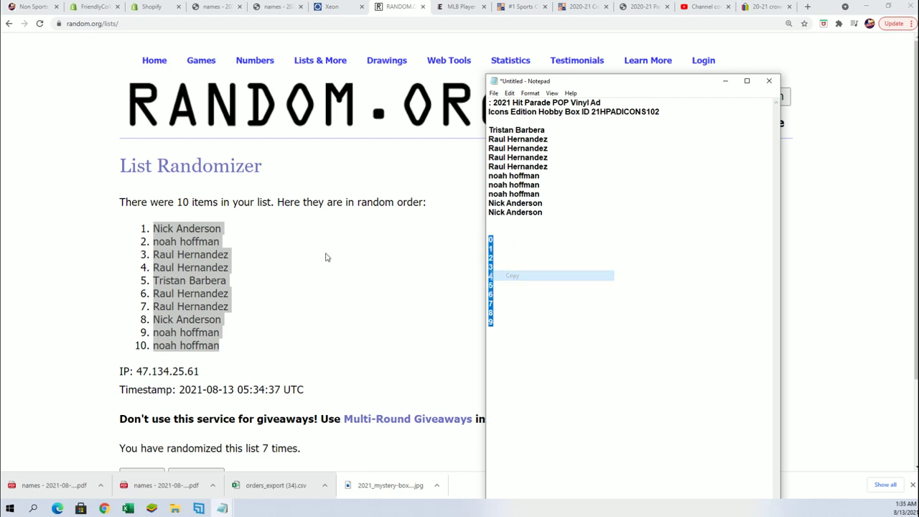
click(104, 508)
click(321, 85)
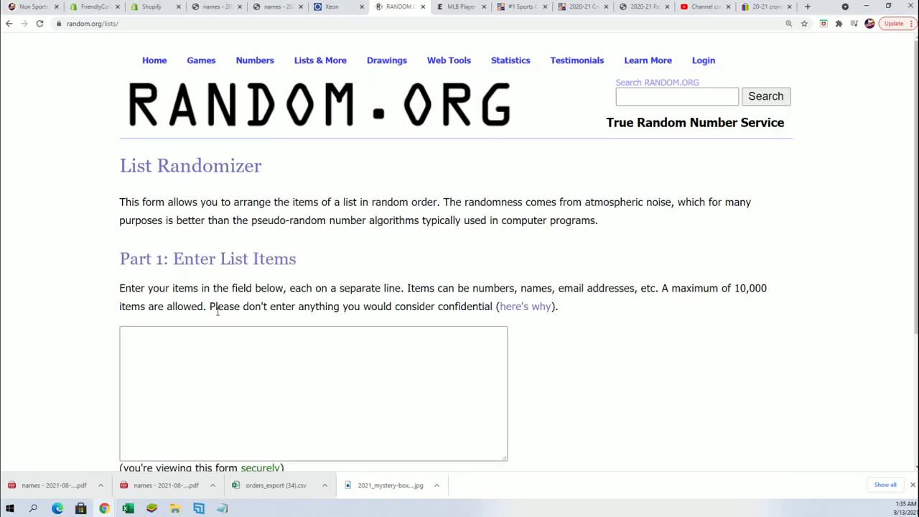
right_click(137, 327)
click(131, 330)
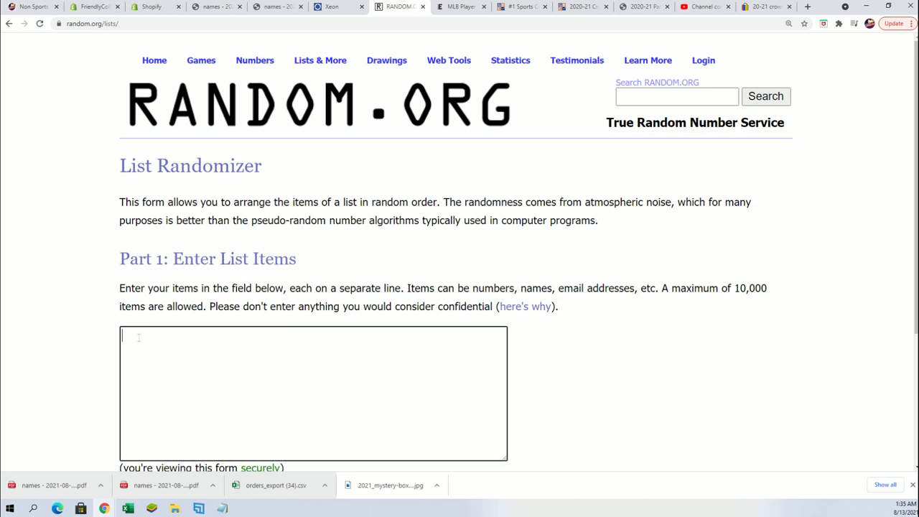
right_click(150, 334)
click(178, 412)
Shuffle the digits seven times, ending with the order 6, 0, 9, 1, 7, 3, 4, 2, 5, 8
scroll(572, 394, down, 3)
click(143, 371)
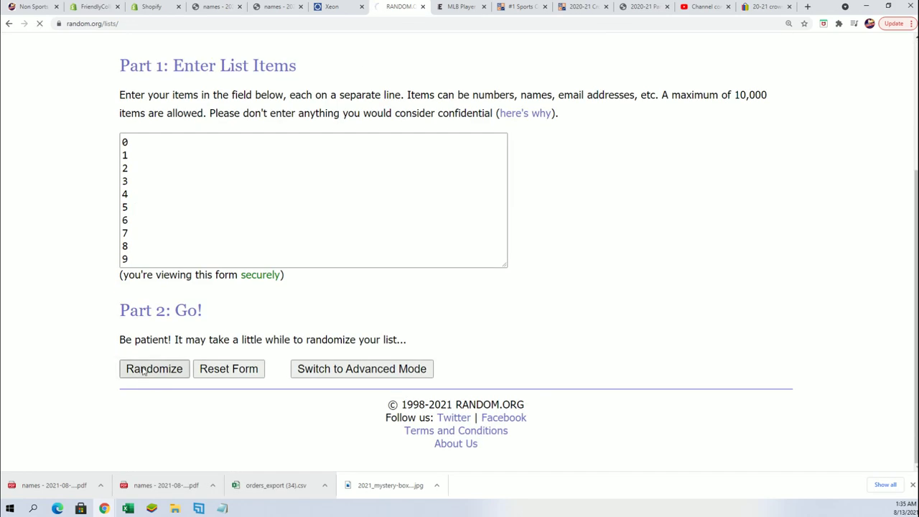
click(142, 372)
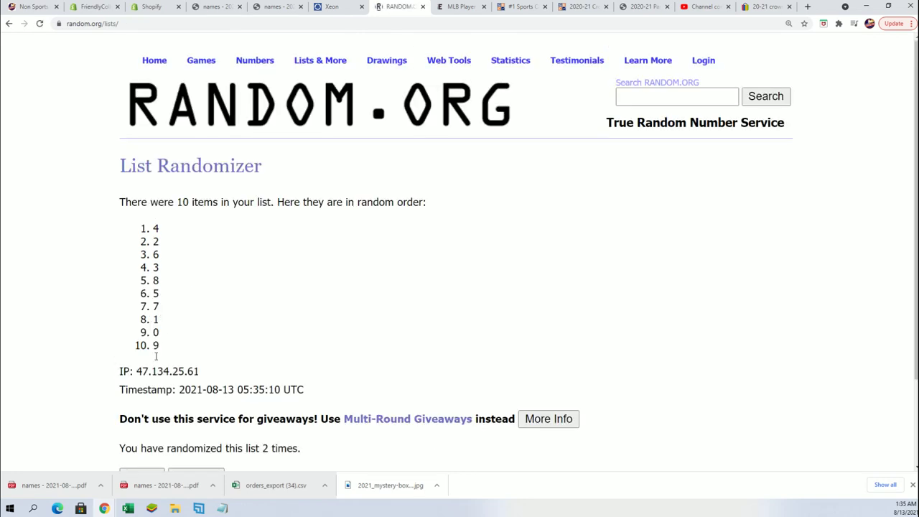
click(142, 368)
scroll(206, 332, down, 3)
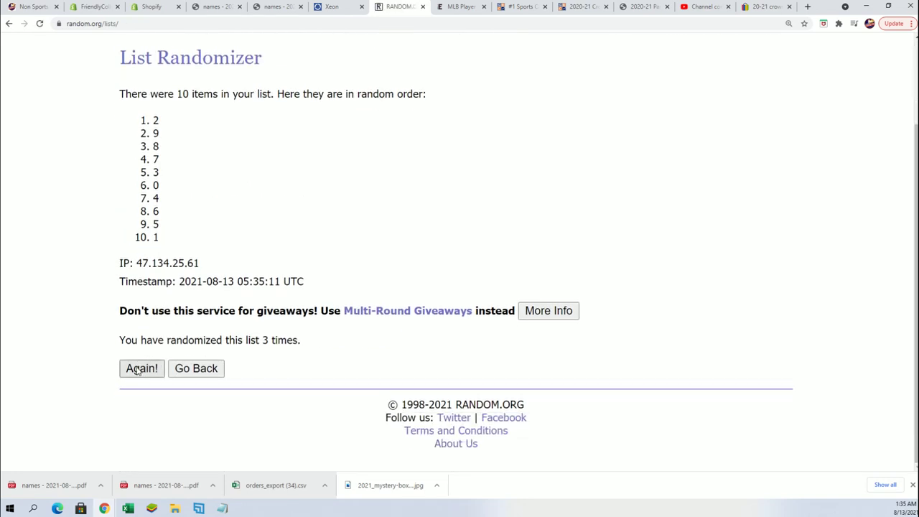
click(141, 368)
scroll(183, 347, down, 3)
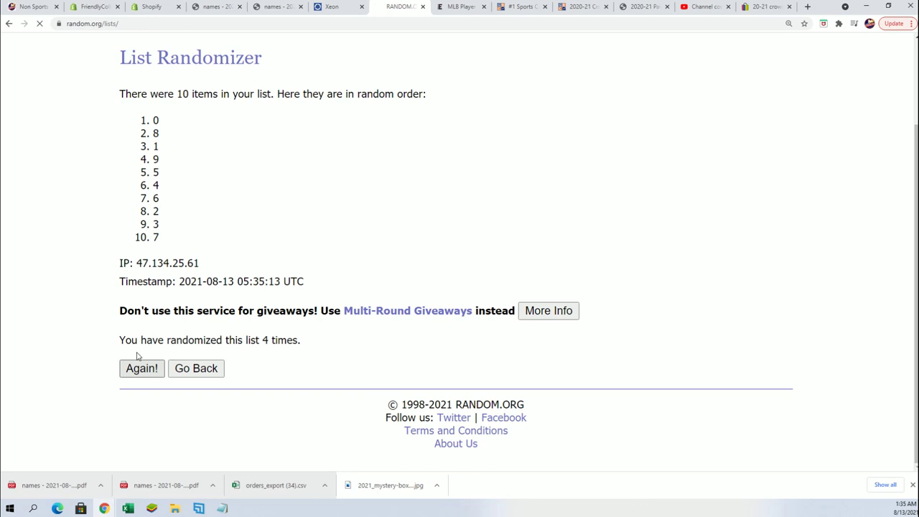
click(135, 370)
click(134, 371)
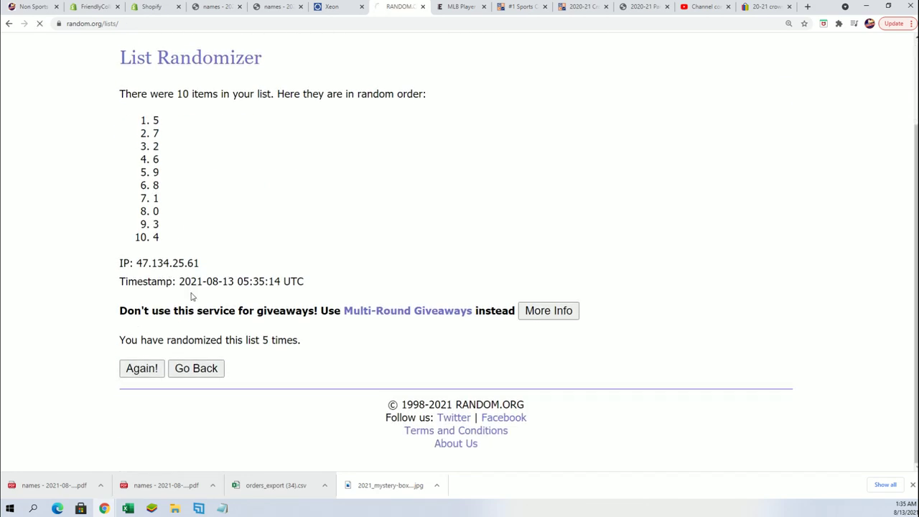
click(140, 369)
scroll(141, 128, down, 2)
Copy the final shuffled digit list
mouse_move(140, 128)
mouse_down()
mouse_move(172, 223)
mouse_move(170, 249)
mouse_move(161, 239)
mouse_up()
right_click(165, 237)
click(178, 243)
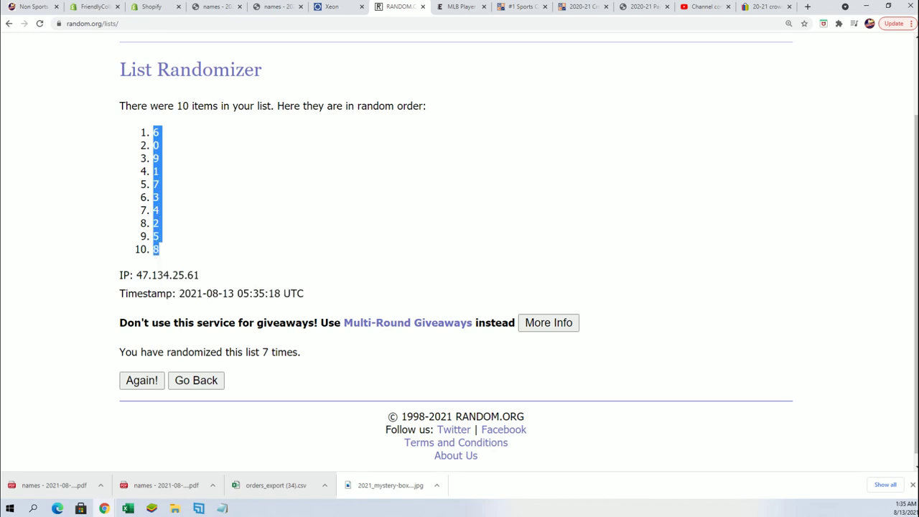
Paste Special the shuffled digits as Text into B2:B11
key(alt+Tab)
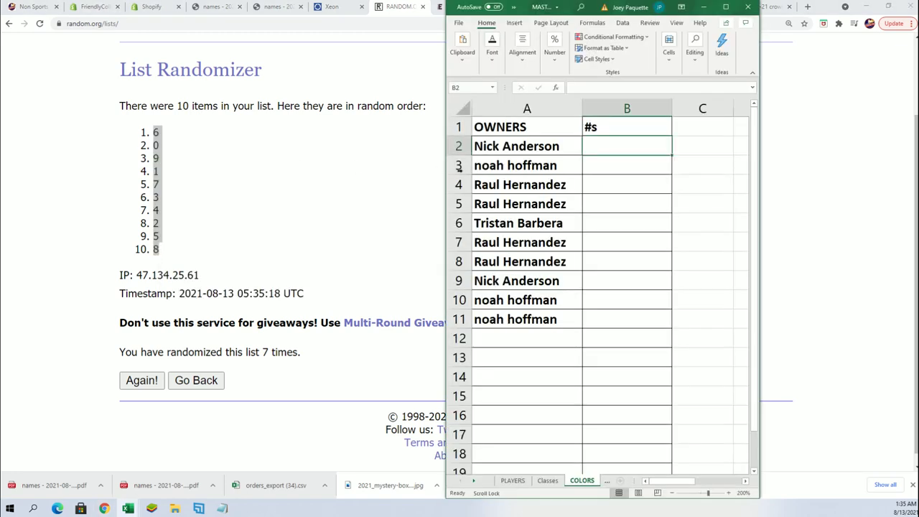
right_click(602, 147)
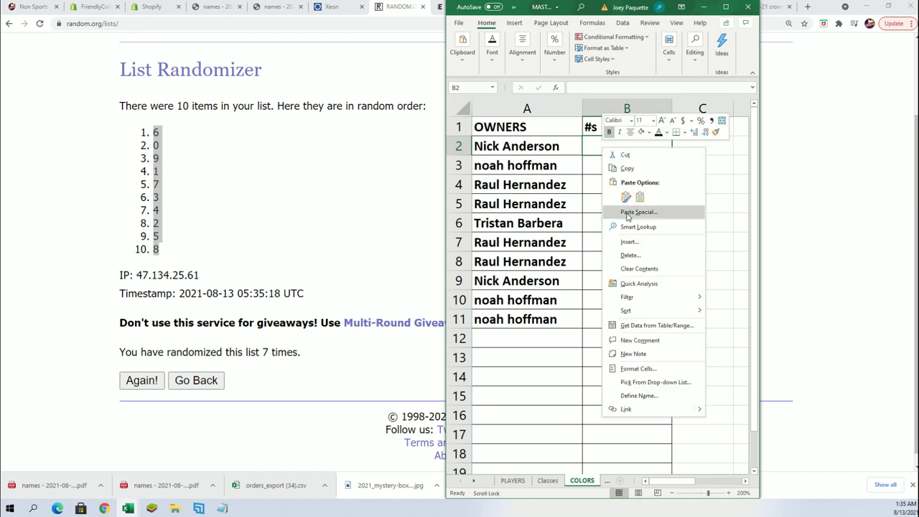
click(636, 211)
click(548, 163)
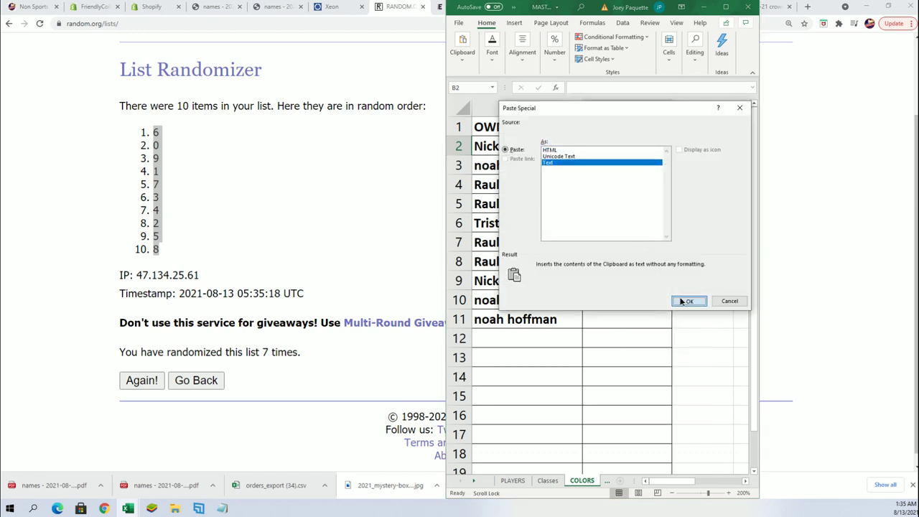
click(678, 298)
Centre the digits in the #s column and deselect them
right_click(612, 163)
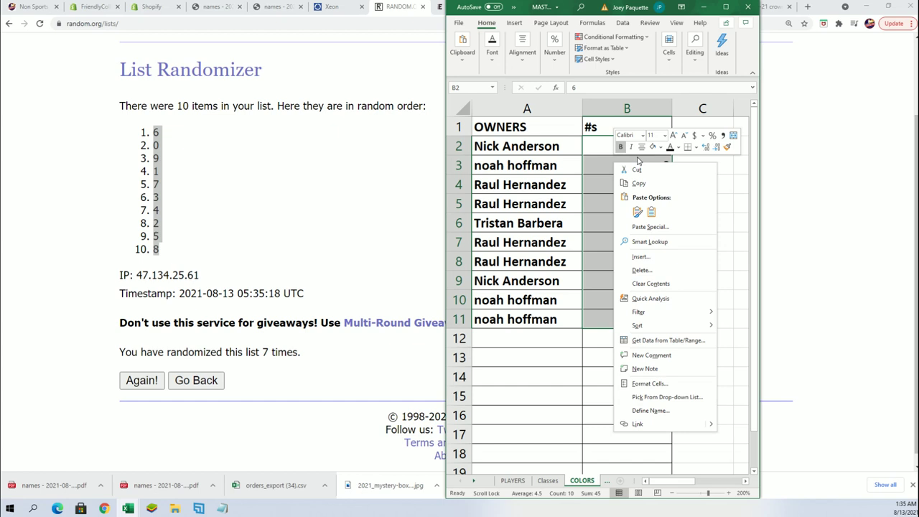
click(641, 146)
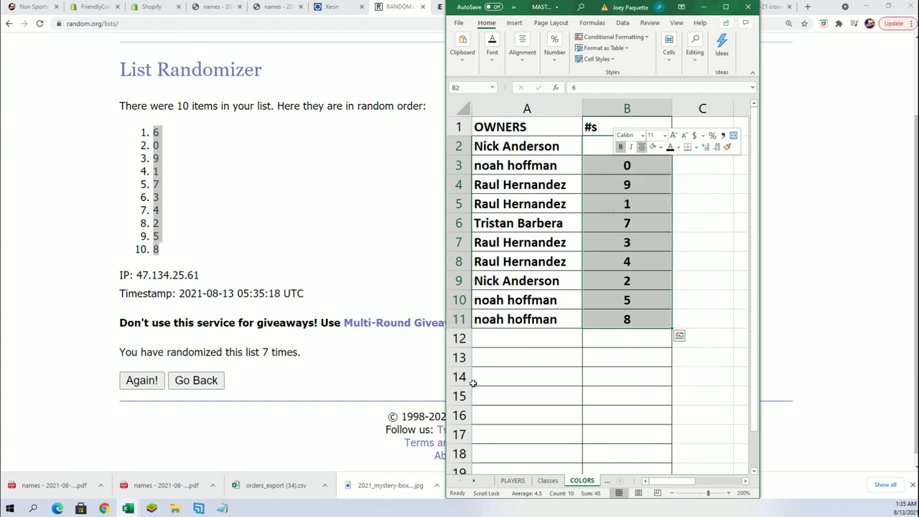
click(541, 394)
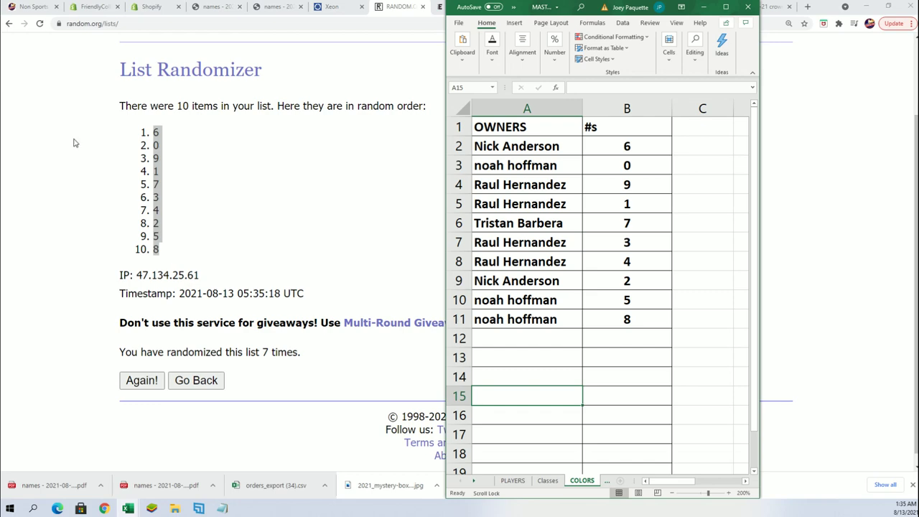